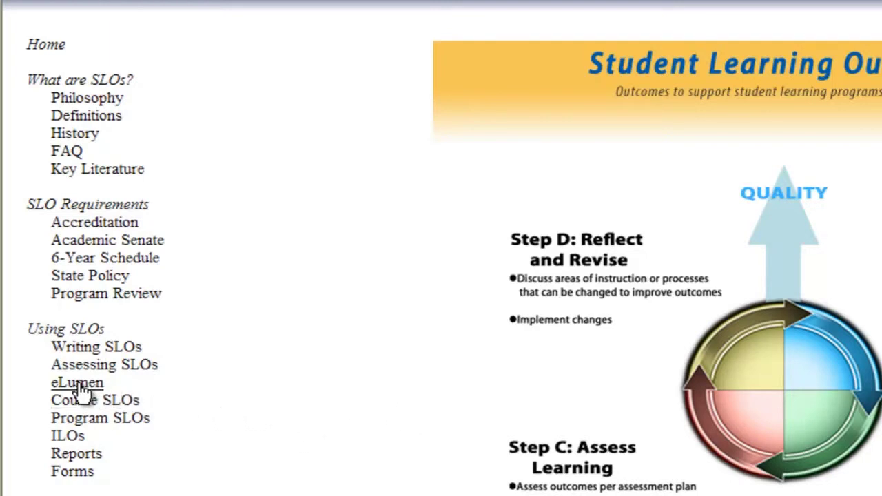
Open the eLumen page from the Using SLOs section of the SLO website
{"action": "left_click", "coordinate": [77, 383]}
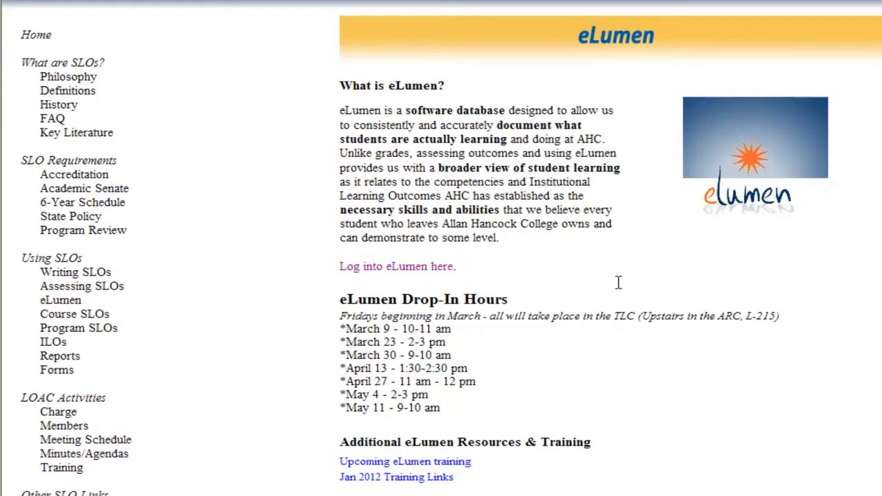
Scroll down the eLumen page to the 'Log into eLumen here' link
{"action": "scroll", "coordinate": [847, 351], "scroll_direction": "down", "scroll_amount": 3}
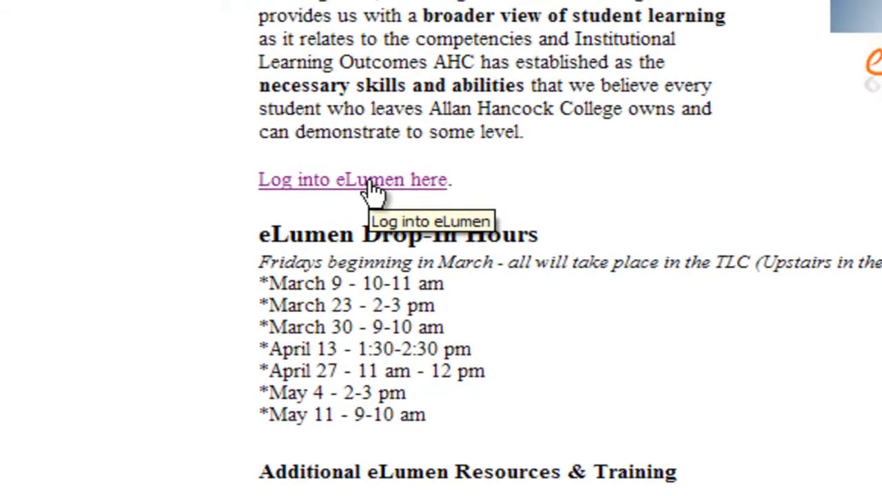
Log into eLumen with the instructor's user ID and account password
{"action": "left_click", "coordinate": [371, 182]}
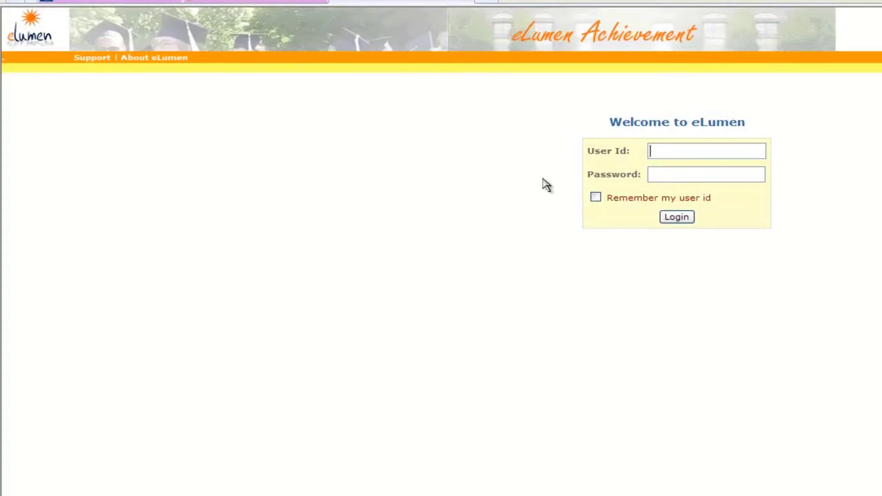
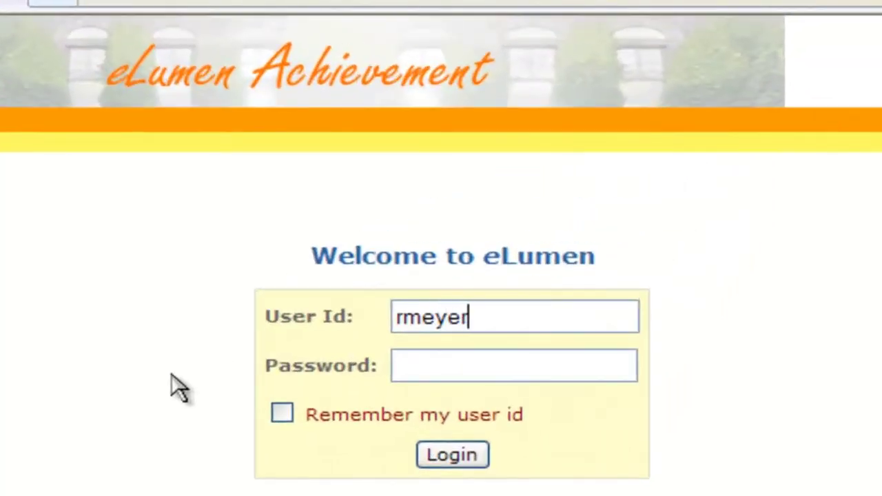
{"action": "key", "text": "Tab"}
{"action": "type", "text": "••••••••••"}
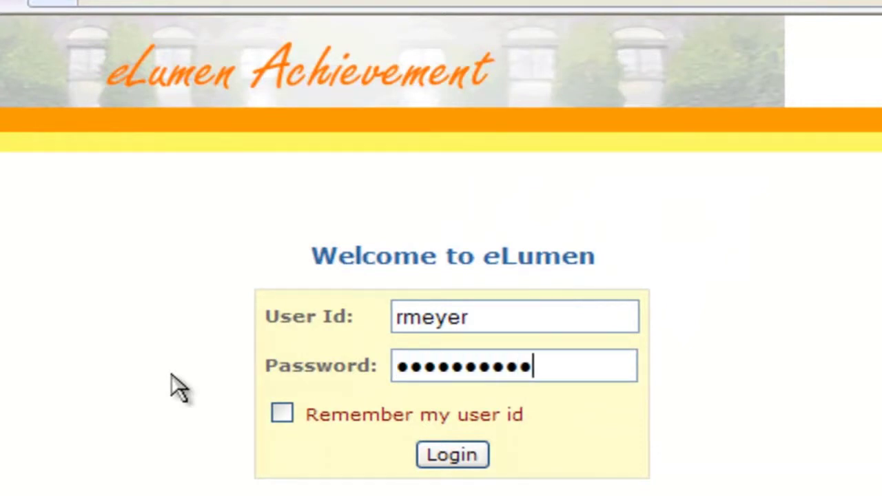
{"action": "key", "text": "Return"}
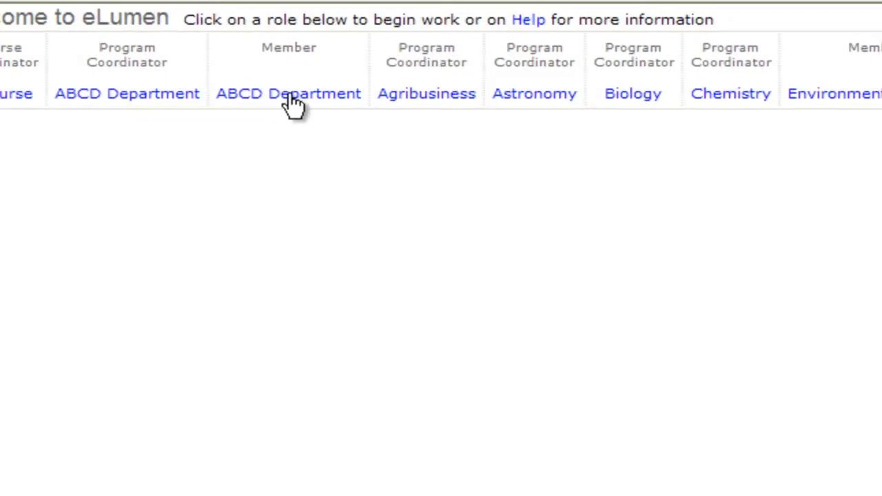
Switch to the ABCD Department member role and start a new assessment for Geology Test Sec 01
{"action": "left_click", "coordinate": [292, 102]}
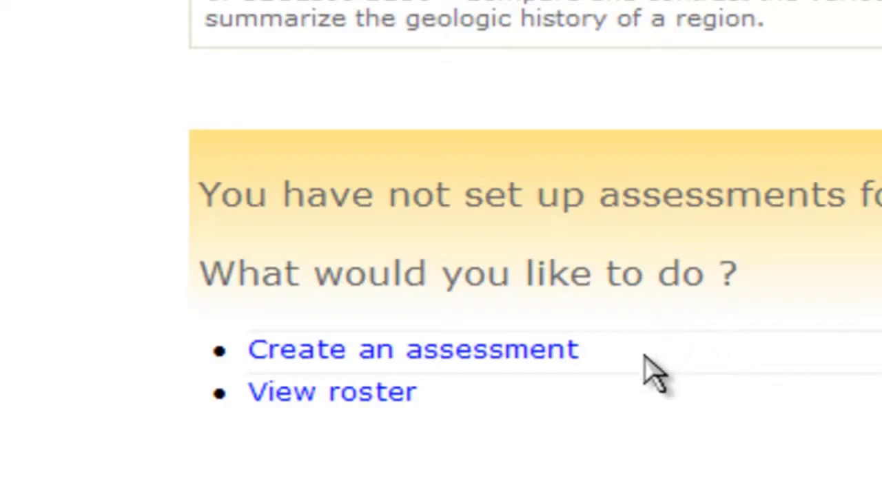
{"action": "left_click", "coordinate": [490, 358]}
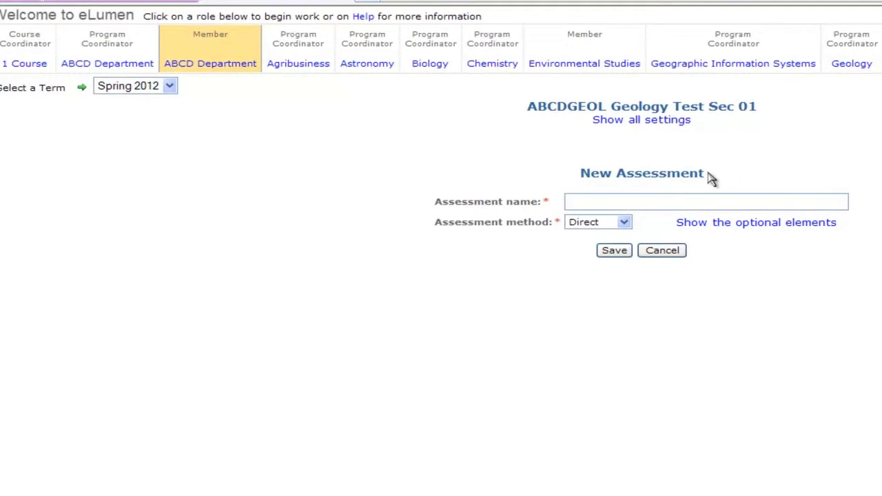
Save a Direct assessment named 'Test' with the assessment type Mid-term Exam
{"action": "left_click", "coordinate": [377, 206]}
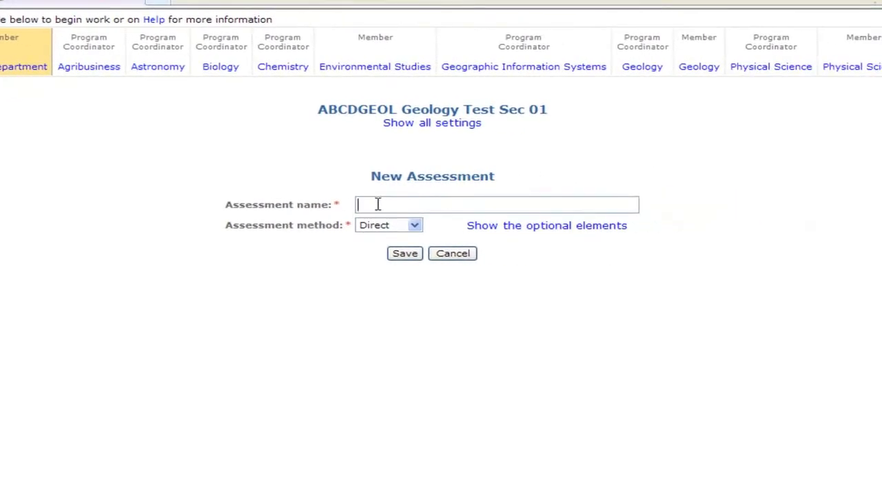
{"action": "type", "text": "Test"}
{"action": "left_click", "coordinate": [415, 227]}
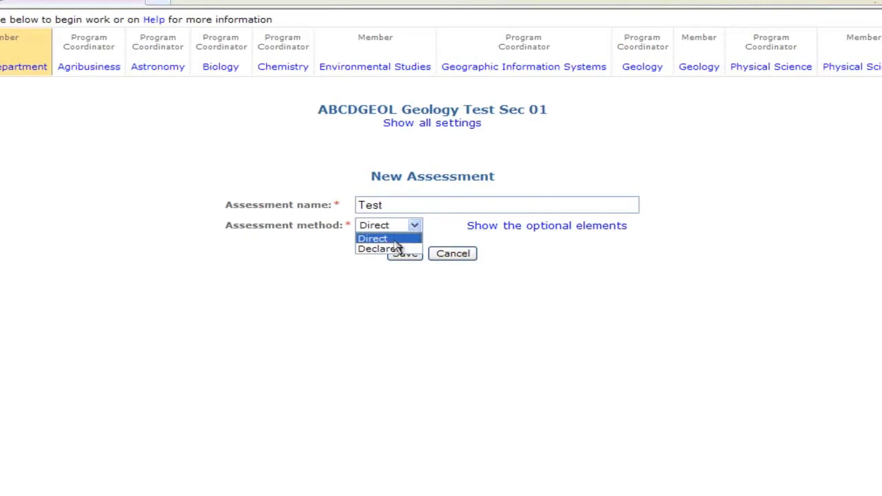
{"action": "left_click", "coordinate": [389, 239]}
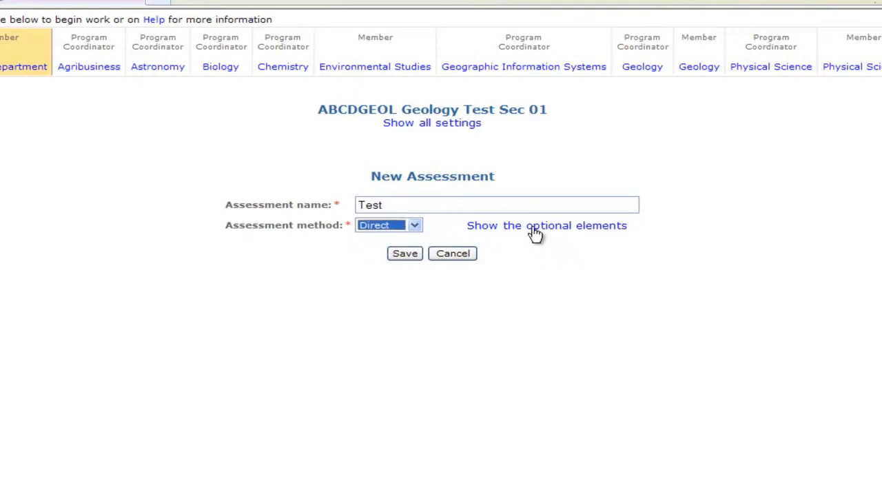
{"action": "left_click", "coordinate": [532, 229]}
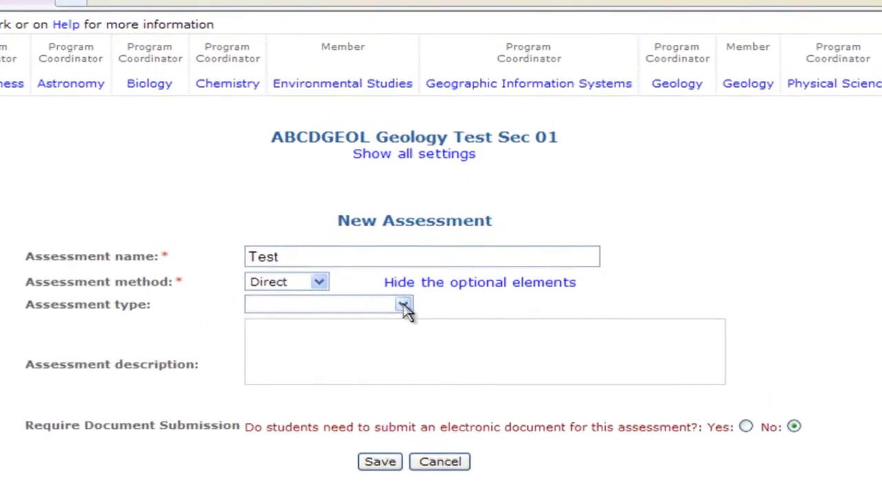
{"action": "left_click", "coordinate": [403, 307]}
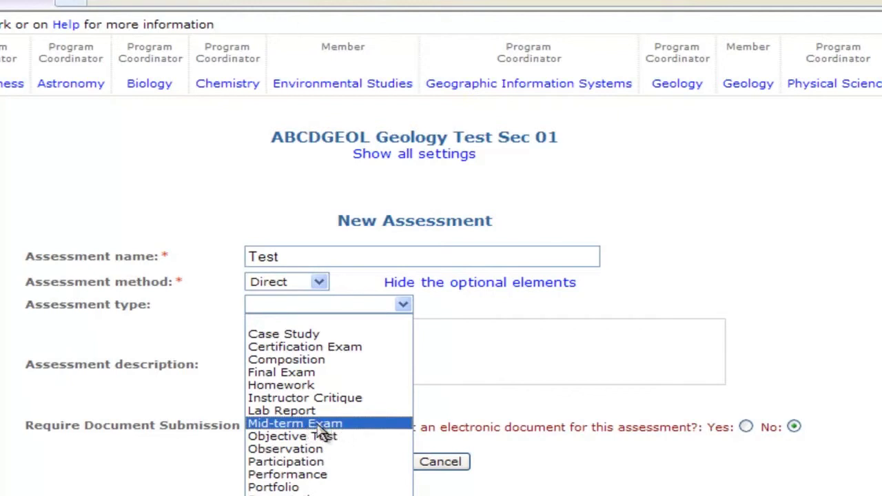
{"action": "left_click", "coordinate": [319, 424]}
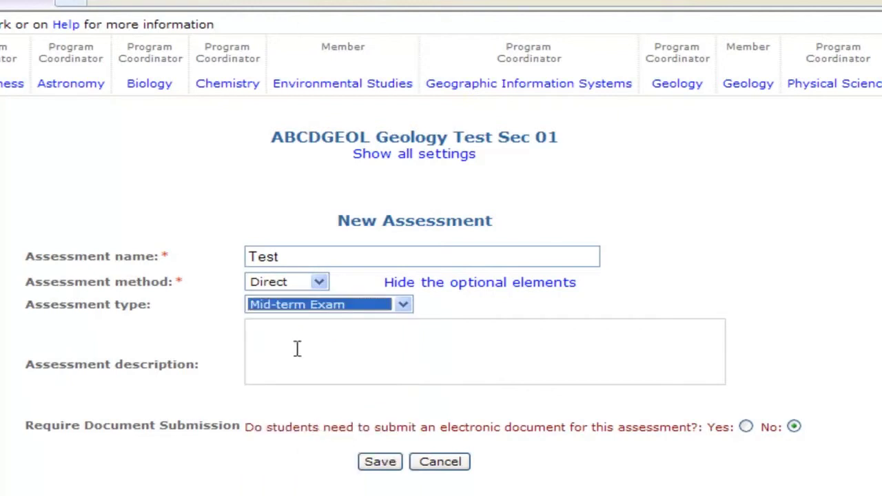
{"action": "left_click", "coordinate": [269, 332]}
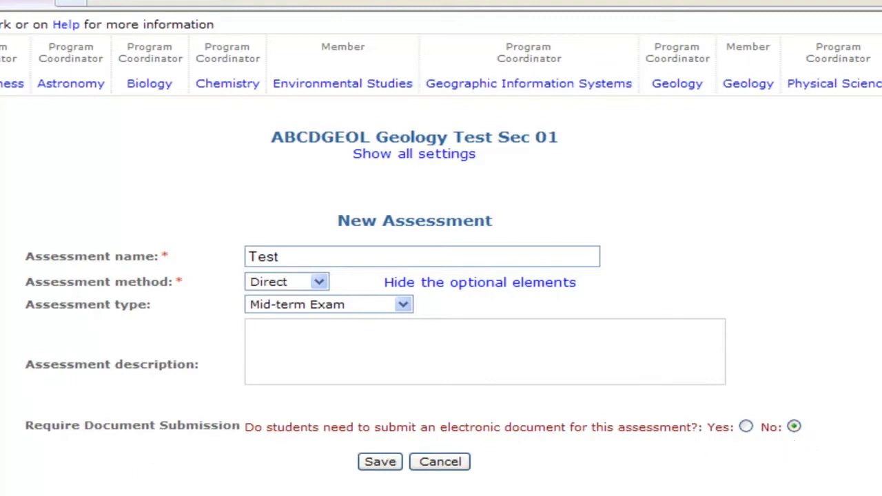
{"action": "left_click", "coordinate": [380, 463]}
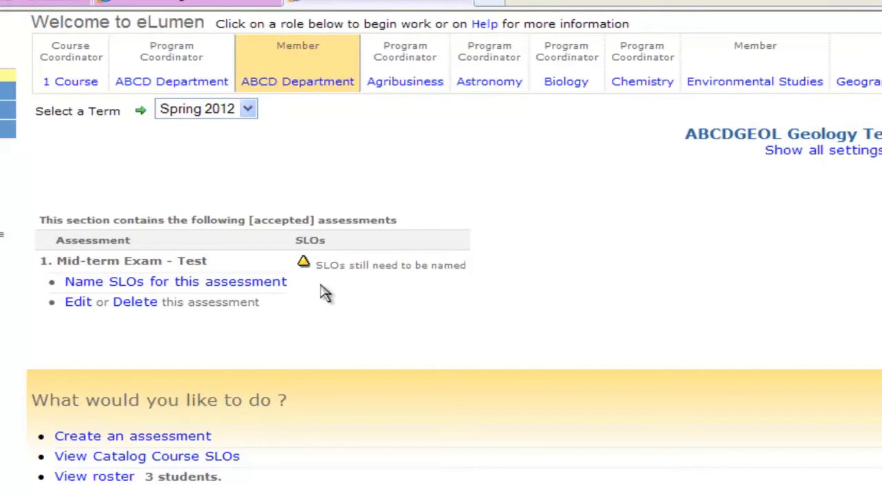
Link GEOL100 SLO1 to the Test assessment and return to the section's assessment list
{"action": "left_click", "coordinate": [232, 284]}
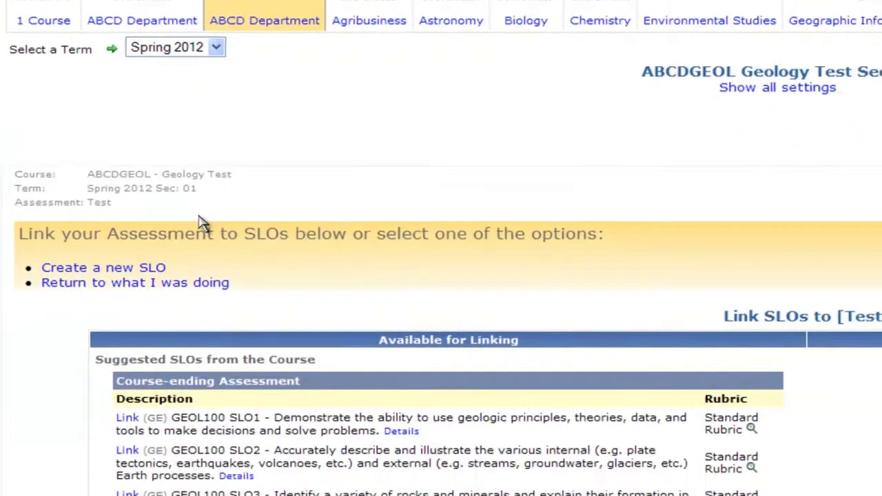
{"action": "scroll", "coordinate": [405, 107], "scroll_direction": "down", "scroll_amount": 2}
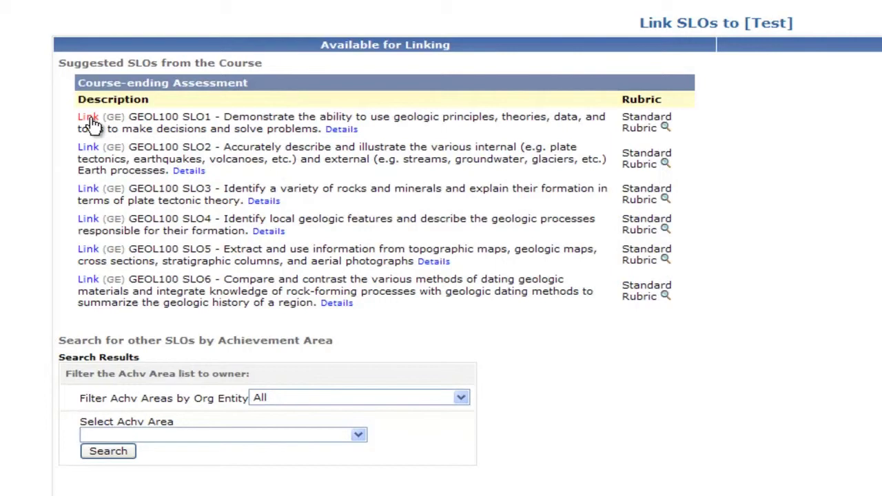
{"action": "left_click", "coordinate": [89, 123]}
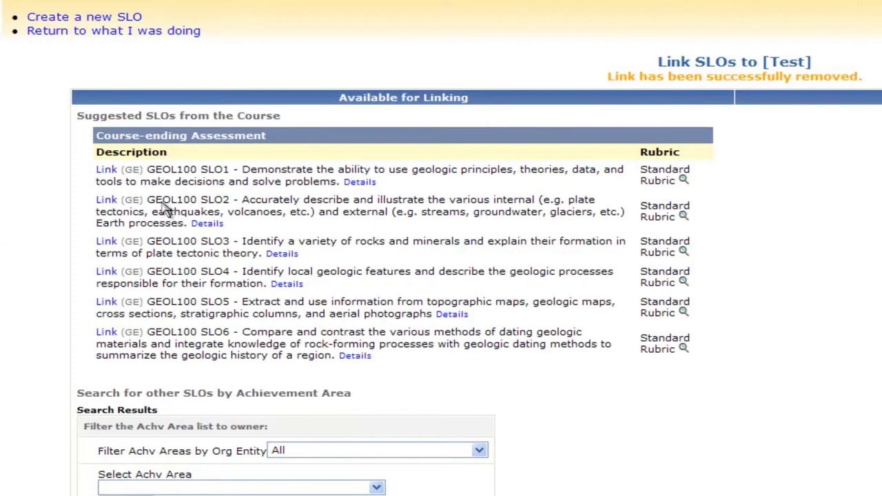
{"action": "left_click", "coordinate": [107, 171]}
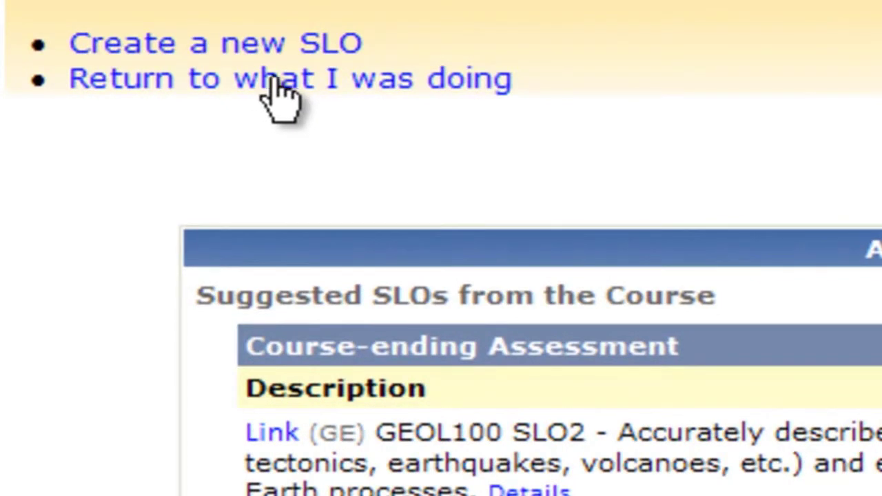
{"action": "left_click", "coordinate": [274, 82]}
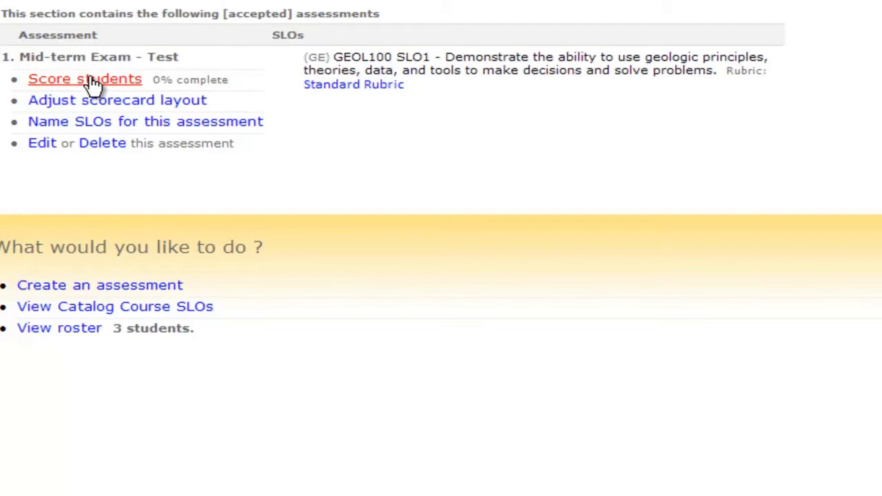
Open the 'Score students' scorecard for Mid-term Exam - Test
{"action": "left_click", "coordinate": [112, 81]}
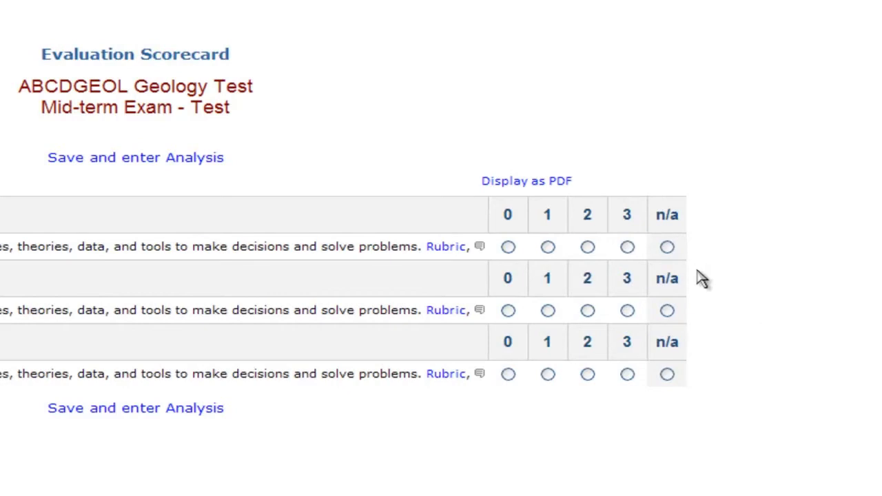
Score the first, second and third students 3, 2 and 1 on GEOL100 SLO1
{"action": "left_click", "coordinate": [628, 250]}
{"action": "left_click", "coordinate": [588, 311]}
{"action": "left_click", "coordinate": [548, 374]}
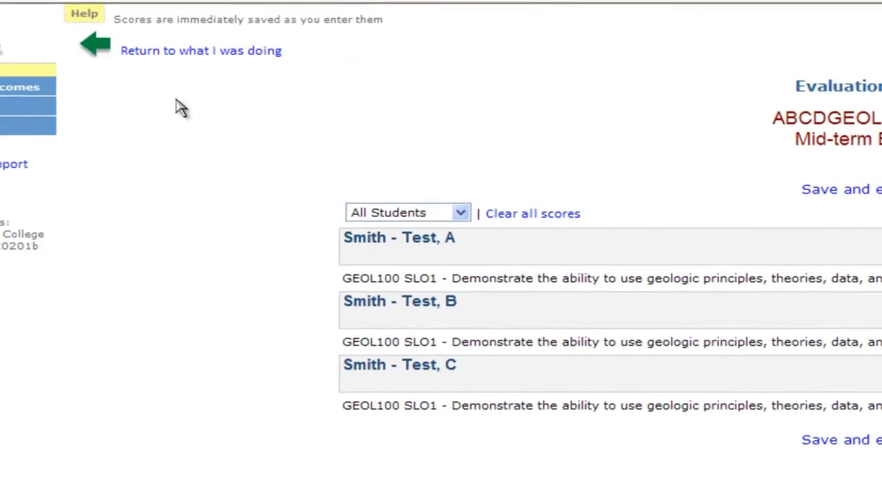
Return to the section page showing Mid-term Exam scoring at 3/3 (100%)
{"action": "left_click", "coordinate": [198, 56]}
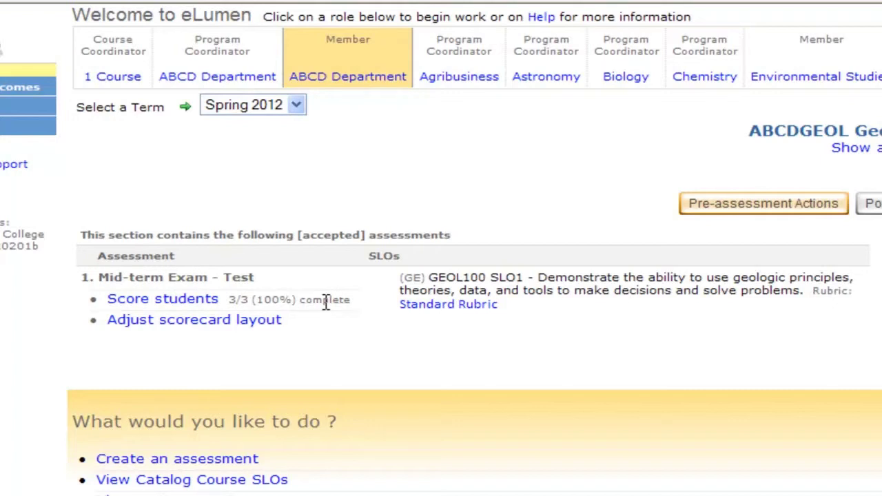
Clear all Mid-term Exam - Test scores and return to the section page at 0% complete
{"action": "left_click", "coordinate": [172, 301]}
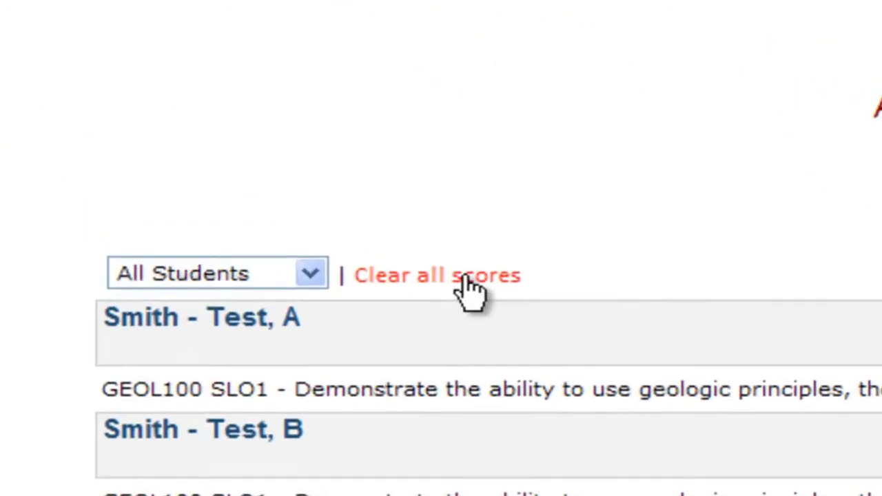
{"action": "left_click", "coordinate": [465, 279]}
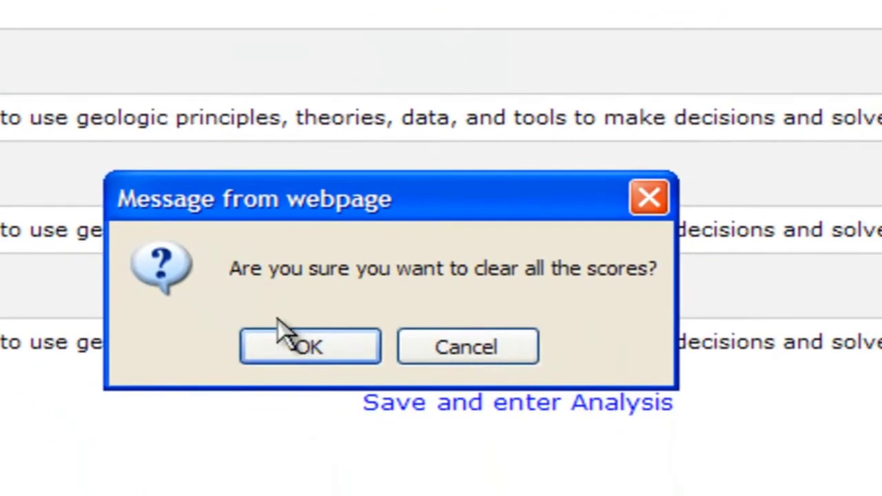
{"action": "left_click", "coordinate": [308, 348]}
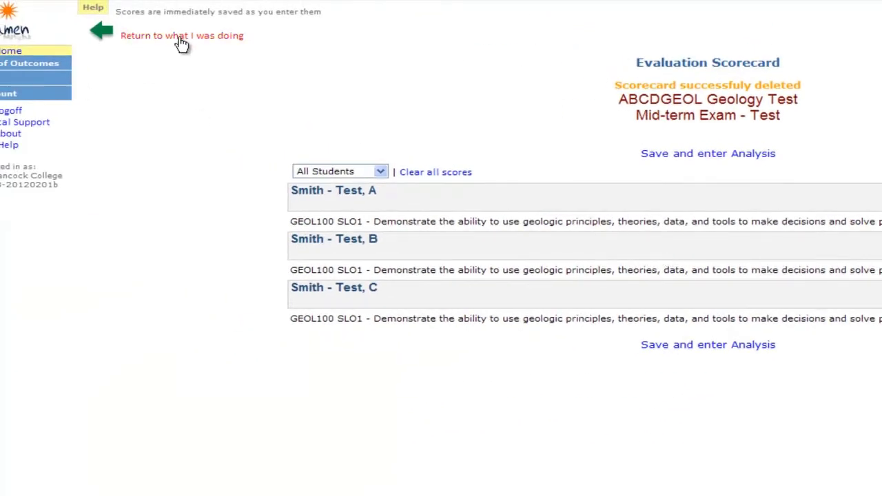
{"action": "left_click", "coordinate": [177, 37]}
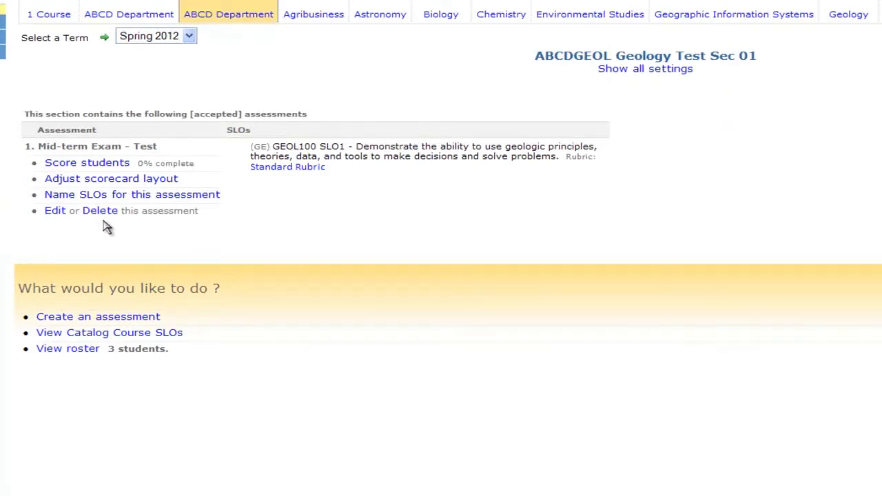
Reopen the Mid-term Exam scorecard and rescore the three students 3, 2 and 1
{"action": "left_click", "coordinate": [103, 166]}
{"action": "left_click", "coordinate": [819, 179]}
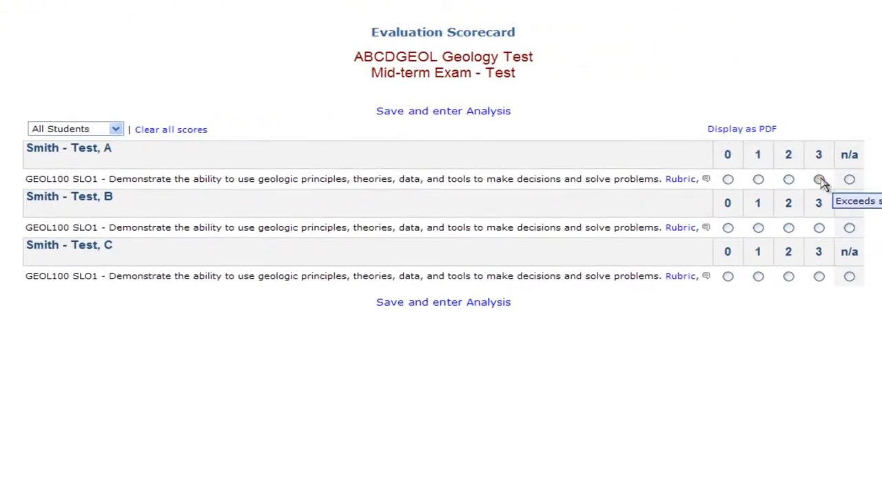
{"action": "left_click", "coordinate": [788, 228]}
{"action": "left_click", "coordinate": [758, 276]}
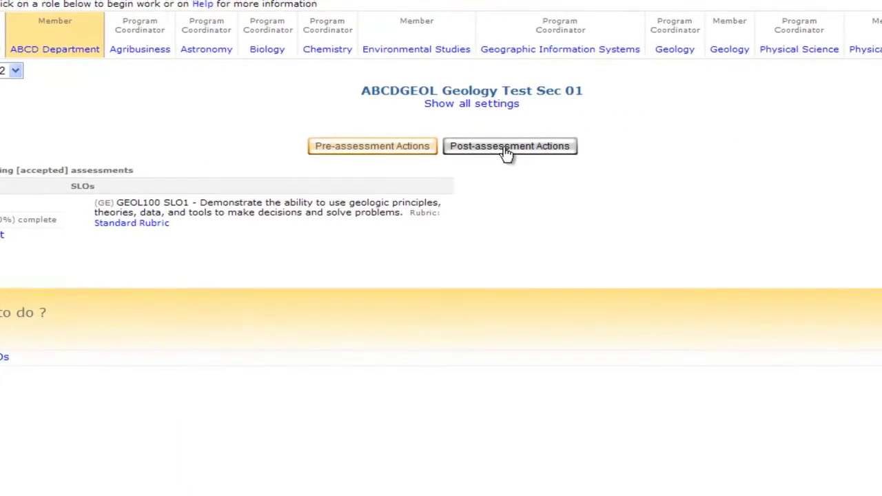
Show the Post-assessment Actions for the section, listing Mid-term Exam - Test at 3/3 scored
{"action": "left_click", "coordinate": [505, 148]}
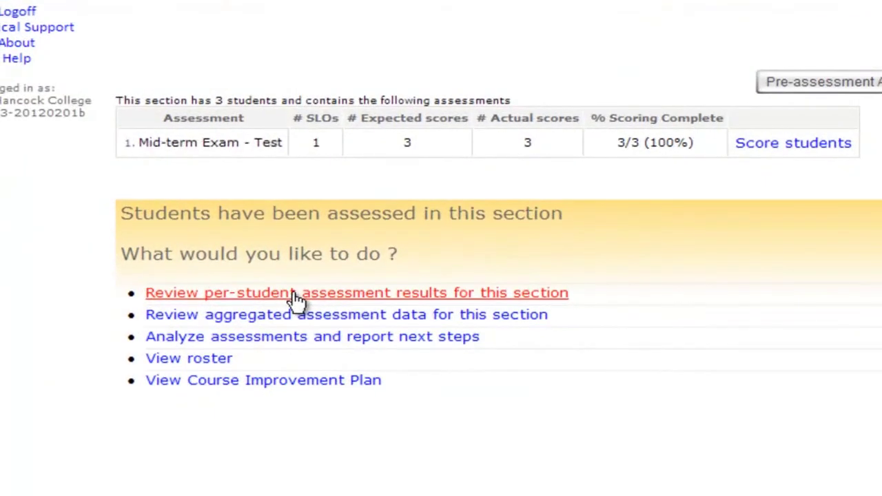
{"action": "left_click", "coordinate": [293, 299]}
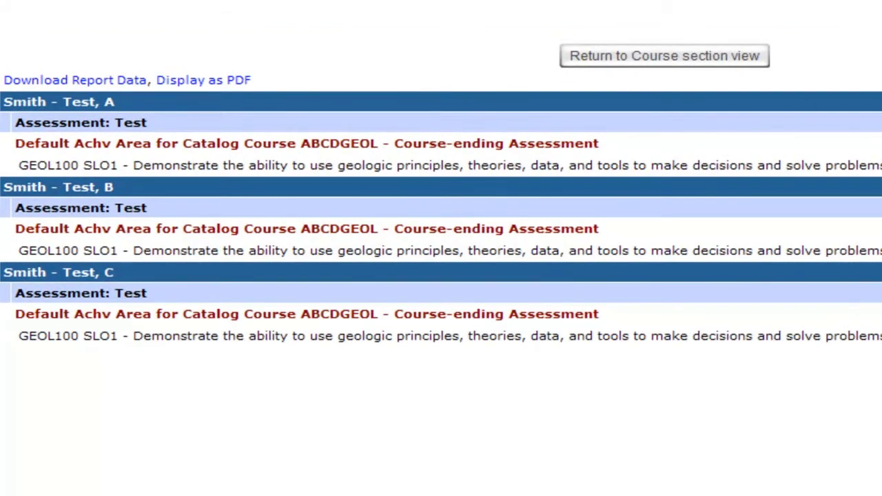
{"action": "left_click", "coordinate": [661, 60]}
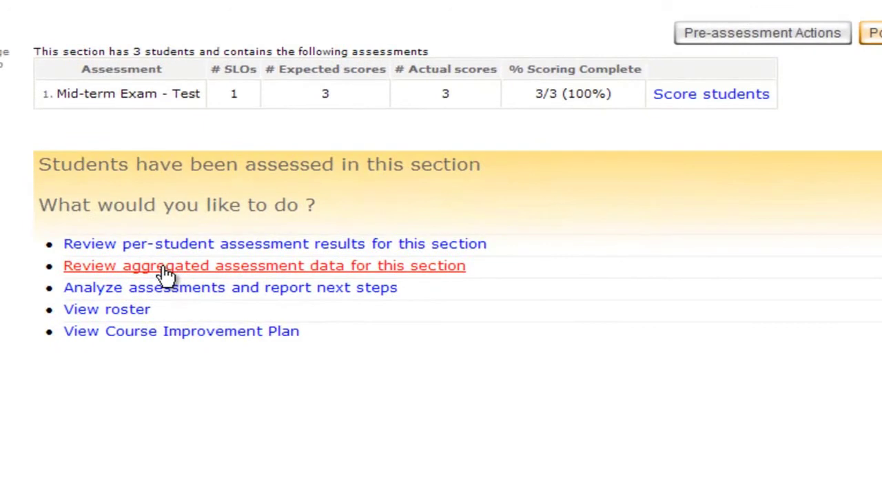
Review the section's aggregated Test results as percentages, showing GEOL100 SLO1 at 33.3% scoring 1
{"action": "left_click", "coordinate": [164, 275]}
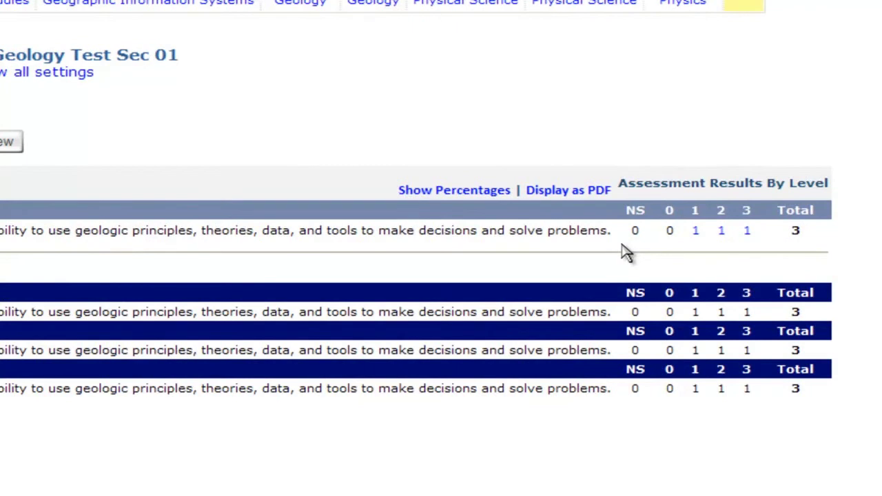
{"action": "left_click", "coordinate": [461, 196]}
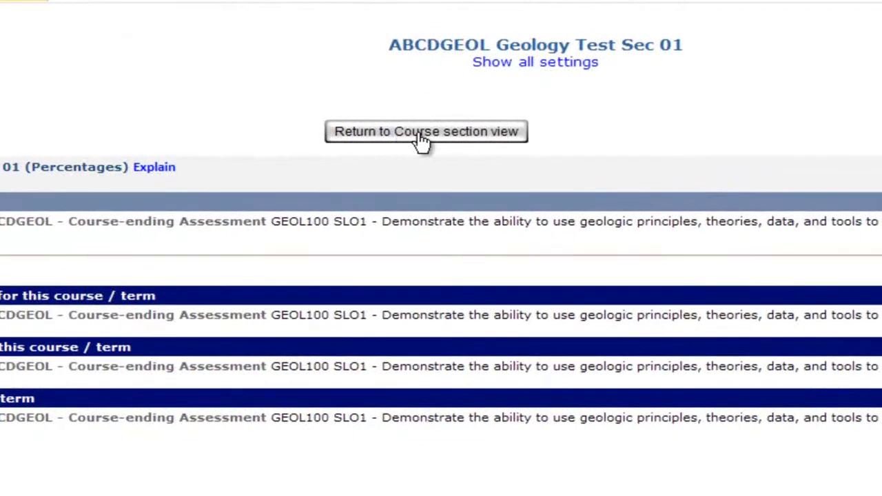
Return to the Geology Test Sec 01 overview, open the Section Improvement Plan, then save it
{"action": "left_click", "coordinate": [422, 136]}
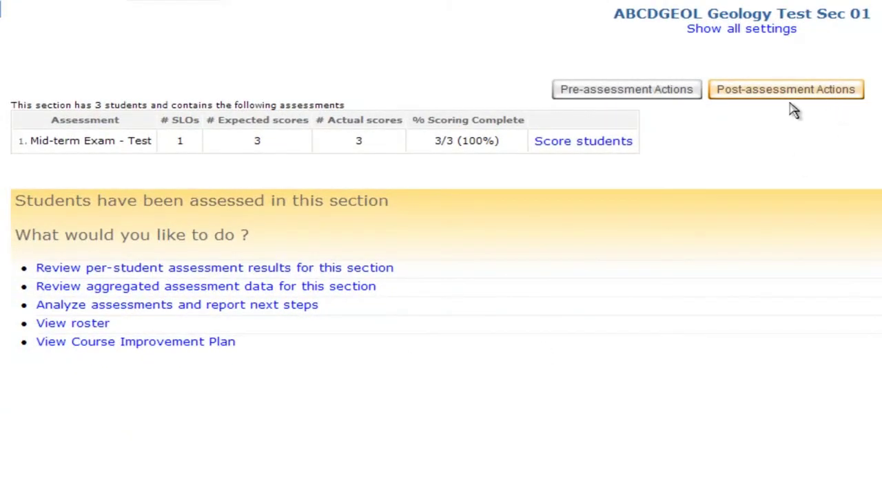
{"action": "left_click", "coordinate": [137, 312]}
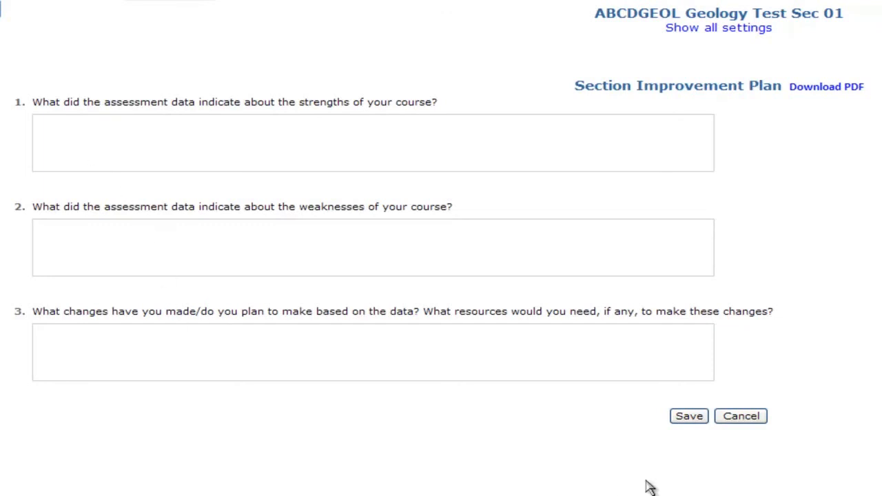
{"action": "left_click", "coordinate": [689, 418]}
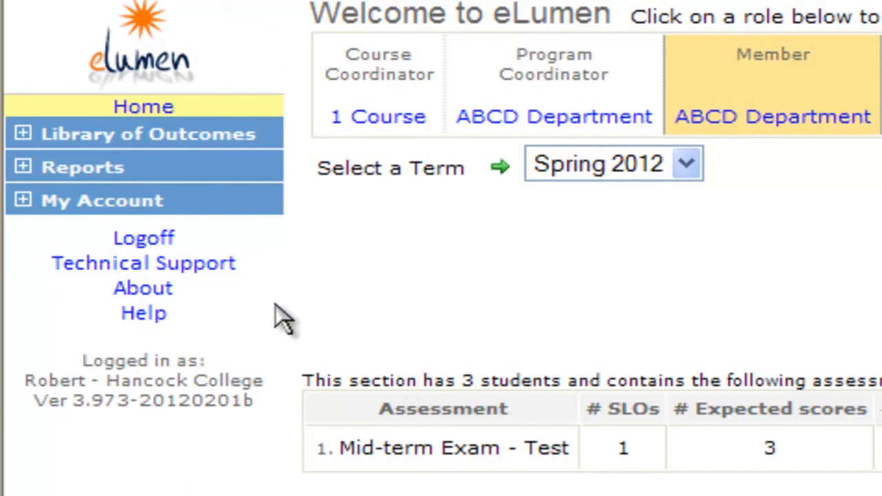
Log off eLumen from the home page navigation
{"action": "left_click", "coordinate": [125, 241]}
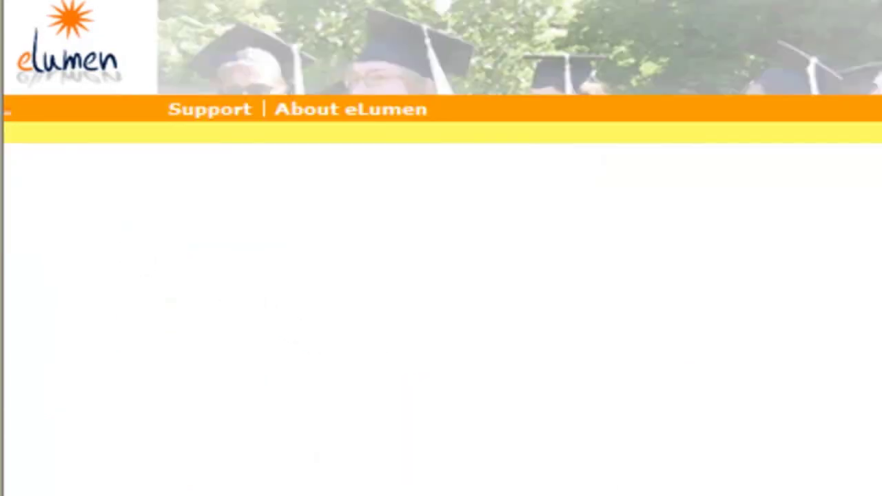